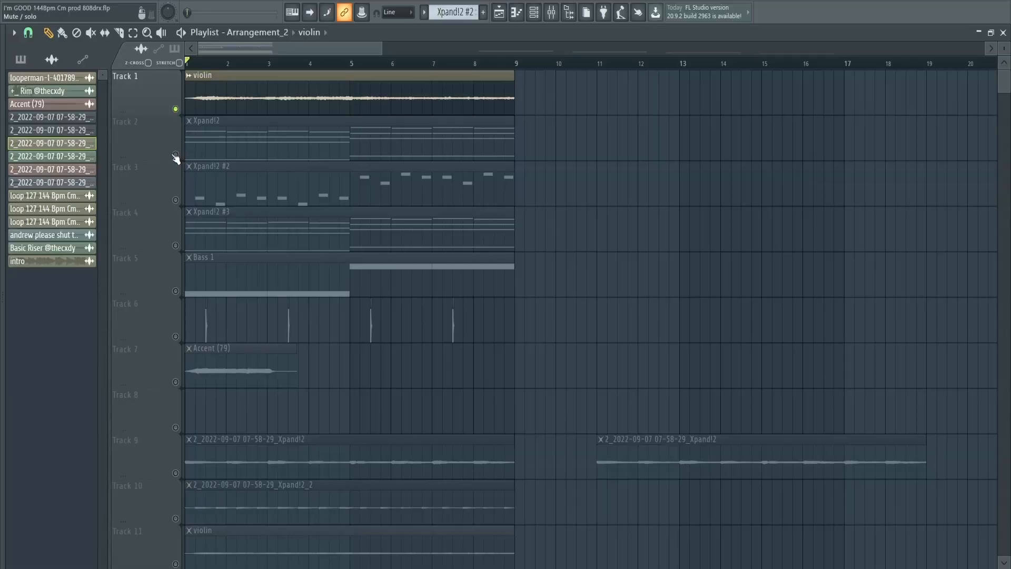
- Solo Track 2 in the playlist and play its Xpand!2 chord pattern in the piano roll
right_click(176, 155)
double_click(204, 143)
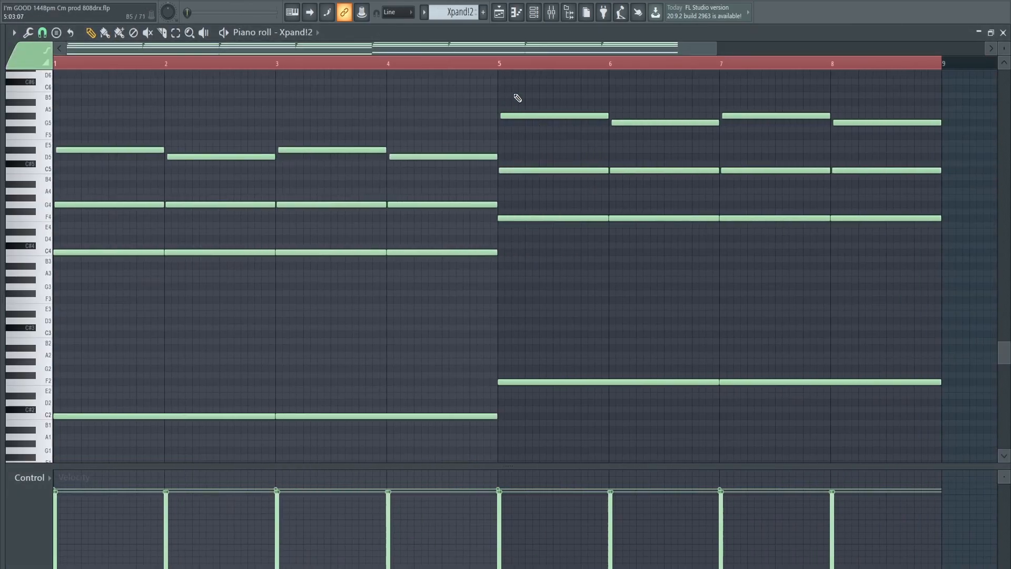
key("space")
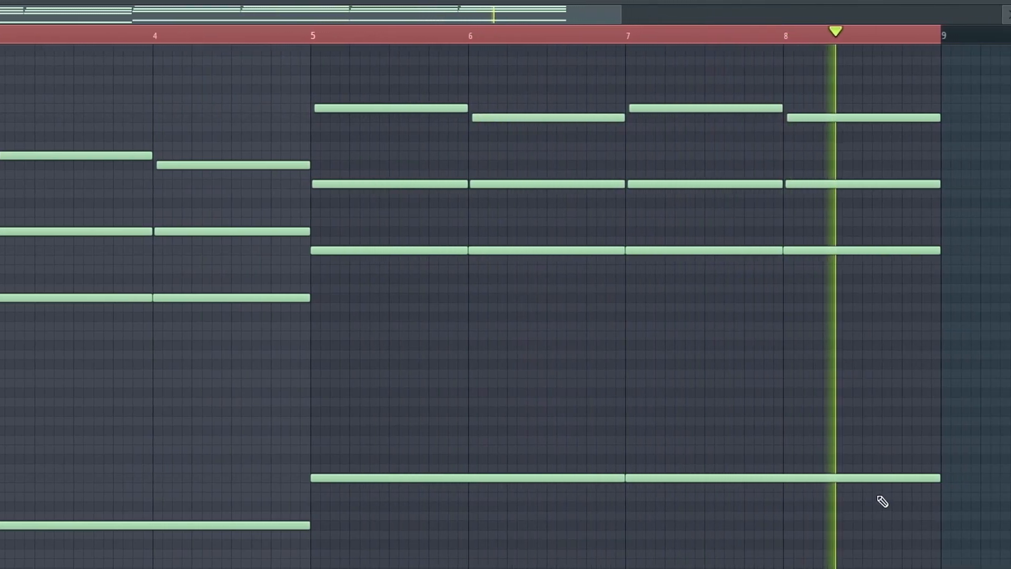
- Remove all chord notes in bars 5 to 8 of the Xpand!2 pattern
left_click_drag(924, 405, 541, 100)
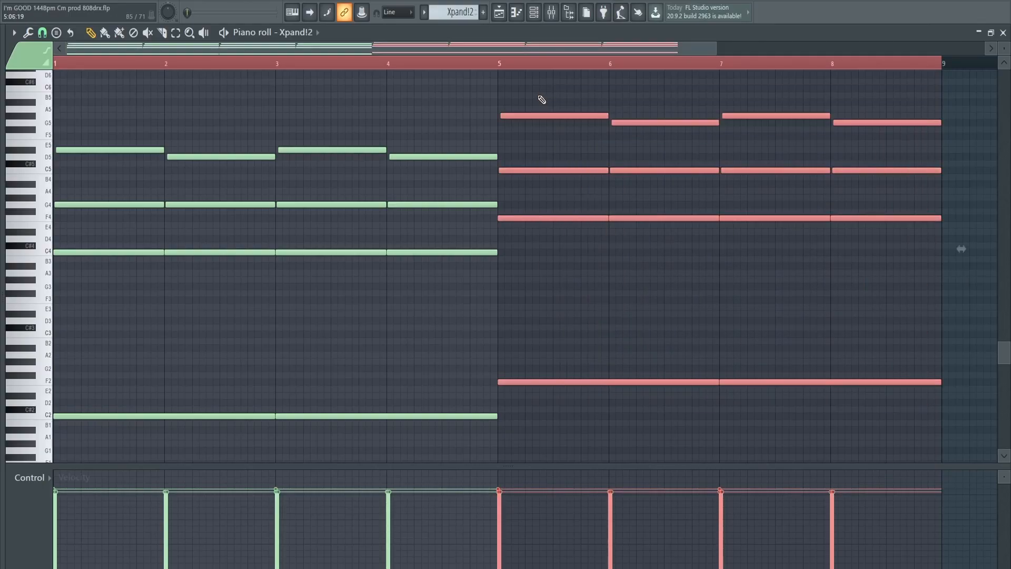
key("Delete")
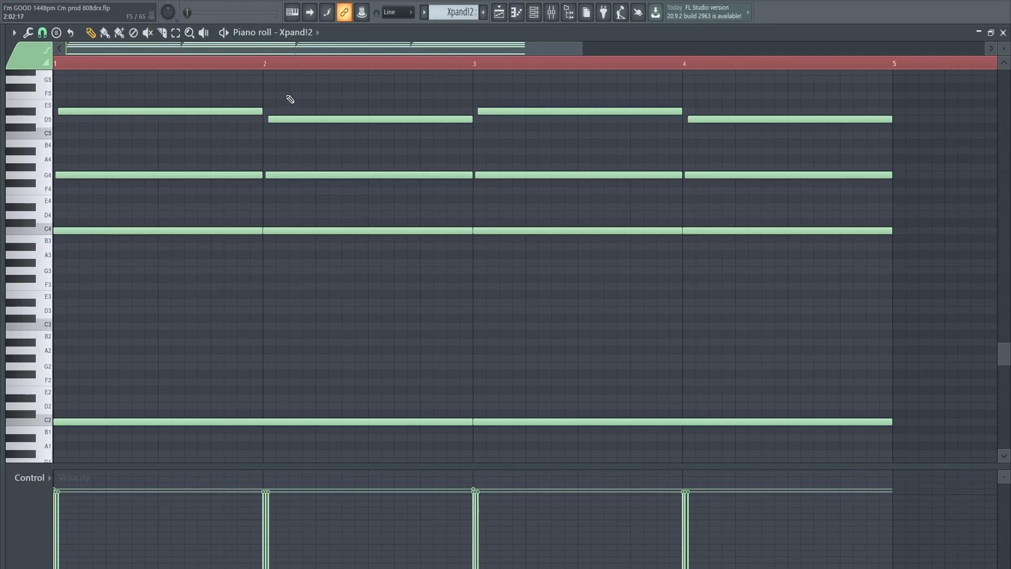
scroll(258, 149, "down", 3)
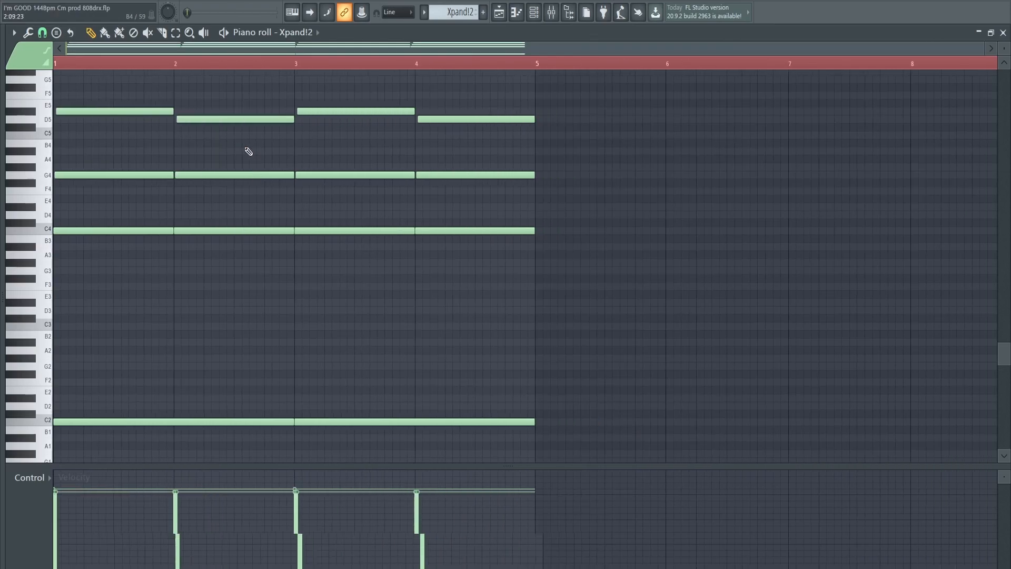
key("shift+Up")
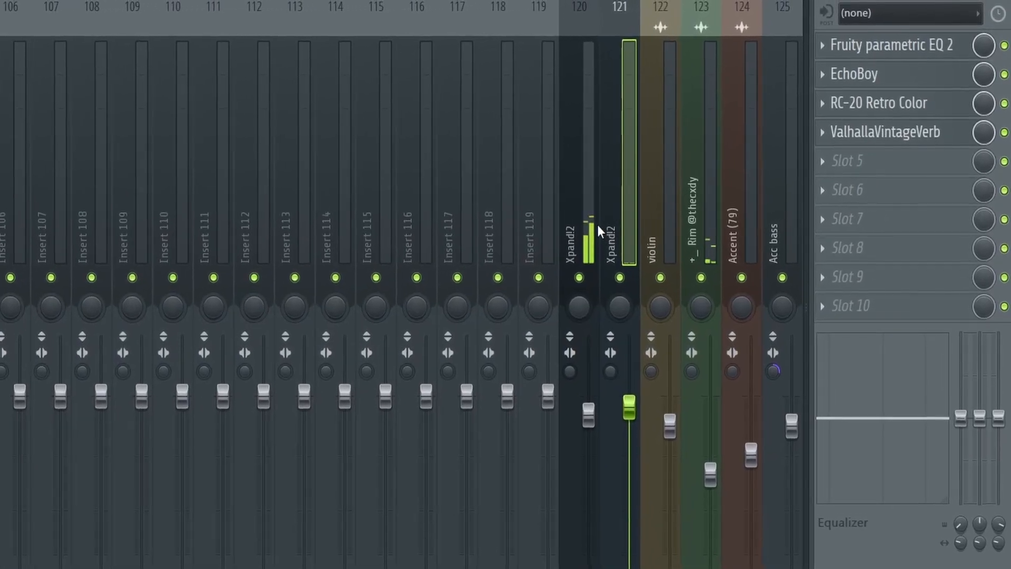
- Display the effect chain of the Xpand!2 channel on mixer insert 120
left_click(598, 224)
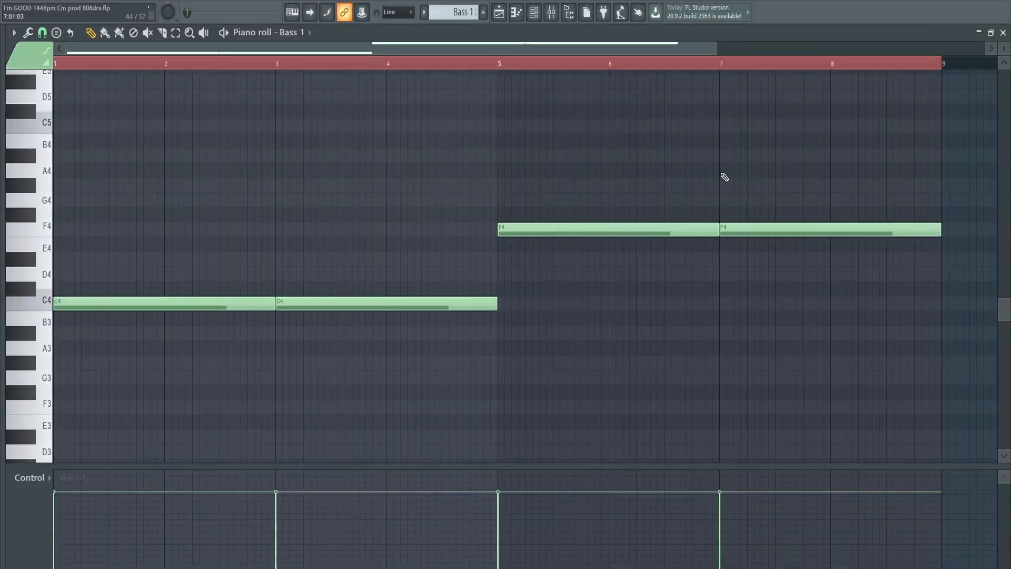
- Play the Bass 1 pattern and inspect the Fruity Parametric EQ 2 and Decapitator preset on the Acc bass mixer track
key("space")
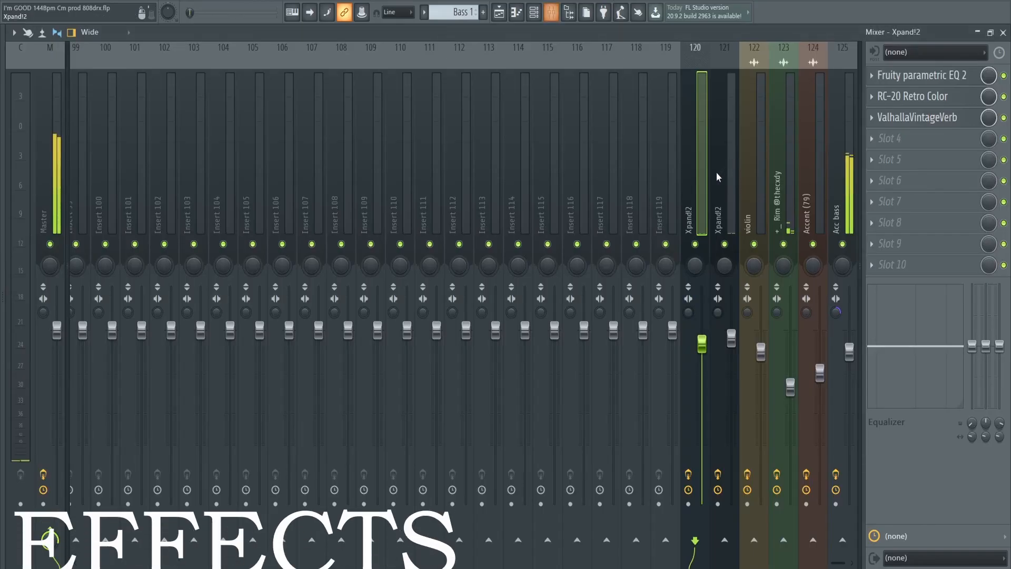
left_click(906, 87)
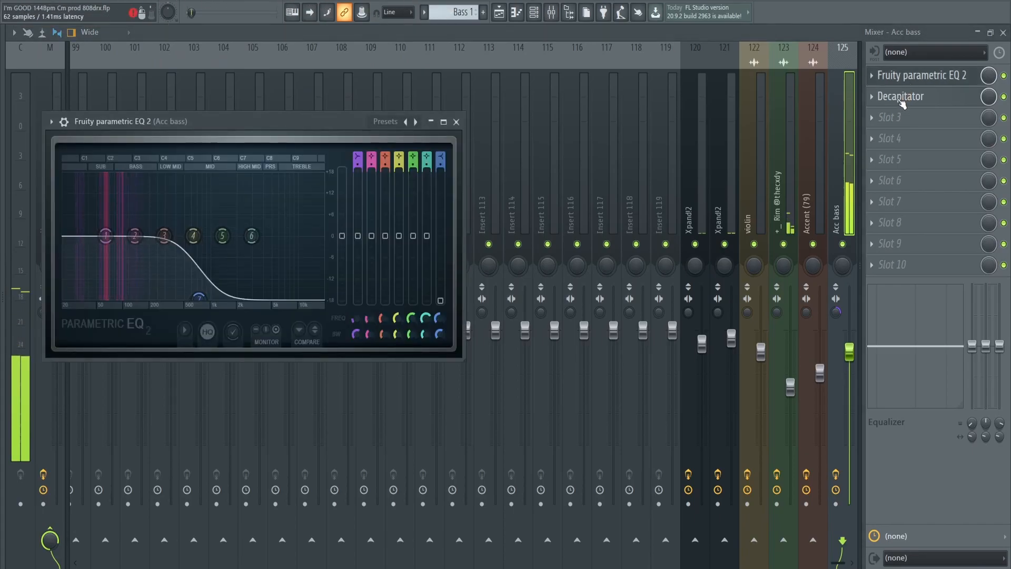
left_click(901, 99)
left_click_drag(458, 146, 646, 131)
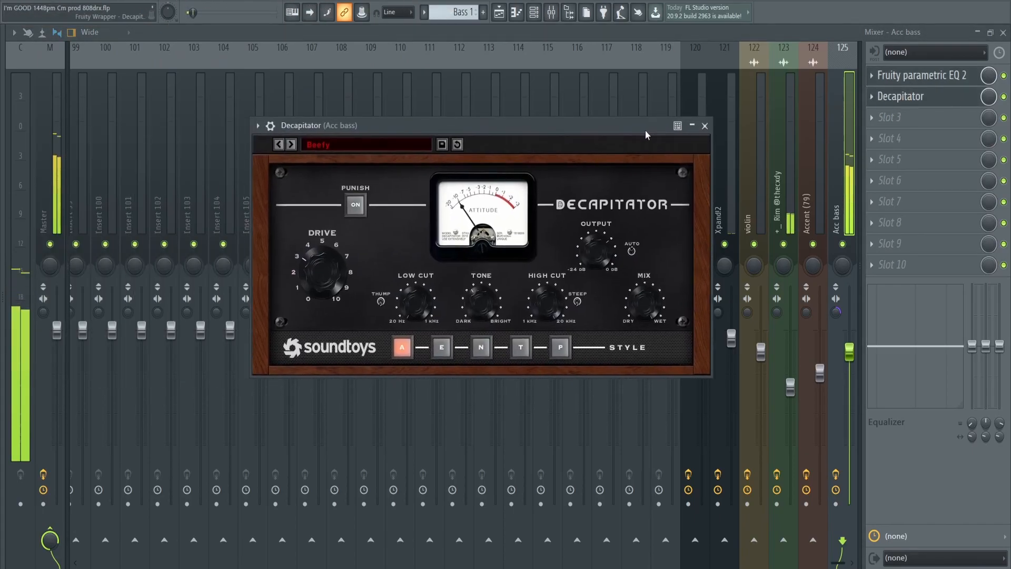
left_click(333, 147)
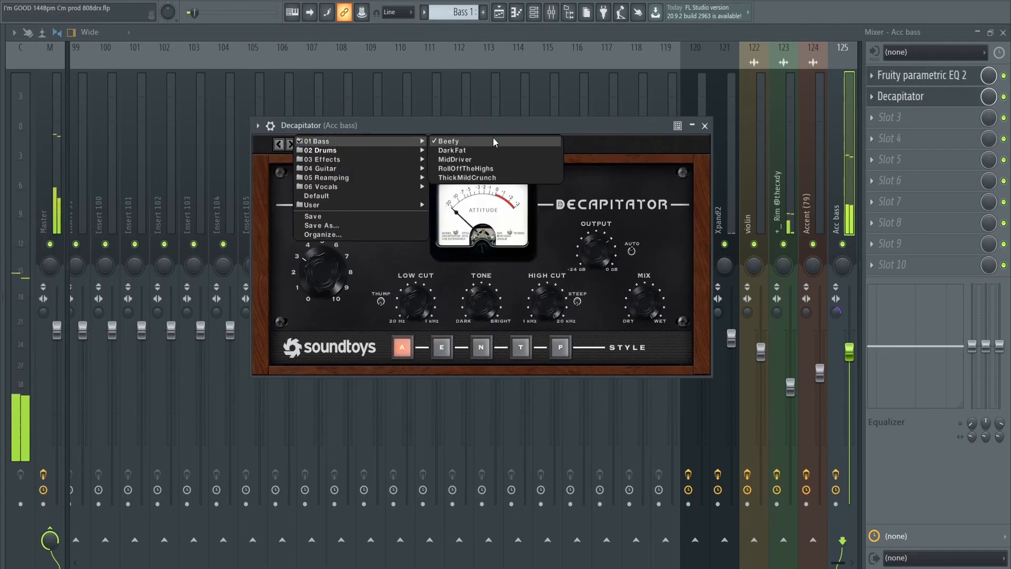
left_click(591, 133)
key("Escape")
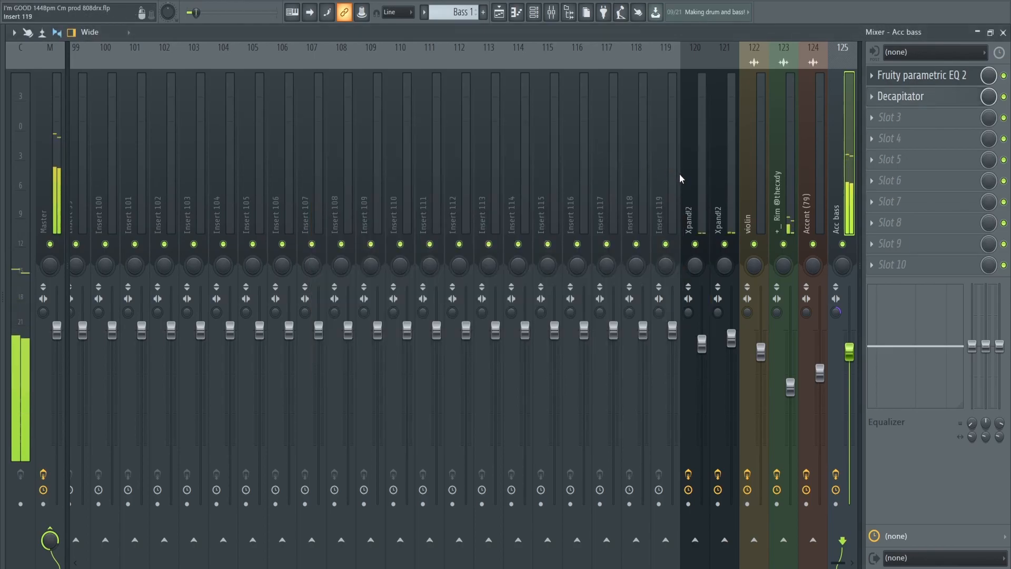
key("Escape")
key("Escape")
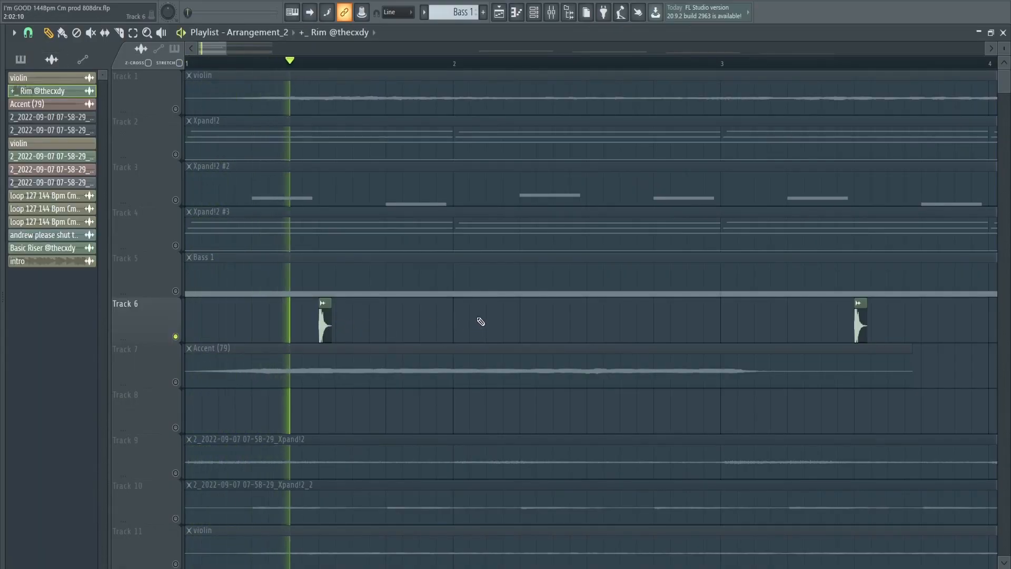
- Examine the rim clips on Track 6 and the EQ, ValhallaVintageVerb, Portal and RC-20 Retro Color effects on the rim's mixer track
scroll(480, 322, "down", 3, "ctrl")
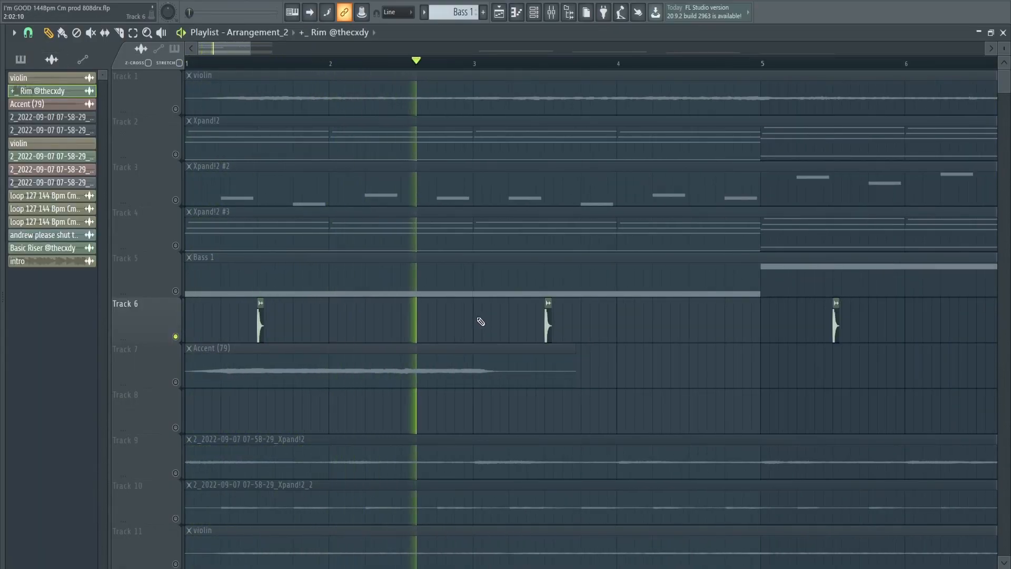
scroll(479, 321, "down", 3, "ctrl")
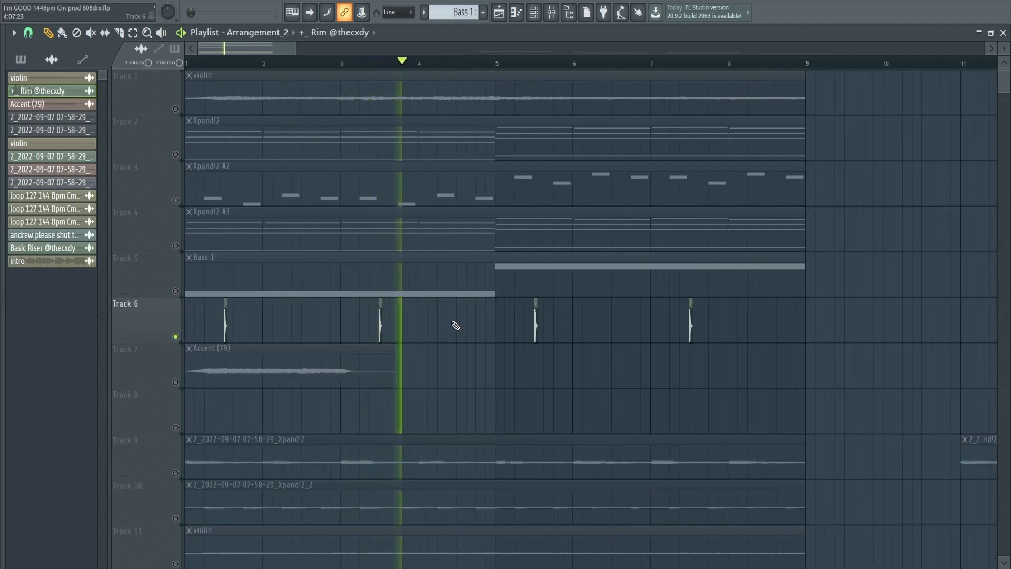
key("F9")
left_click(794, 211)
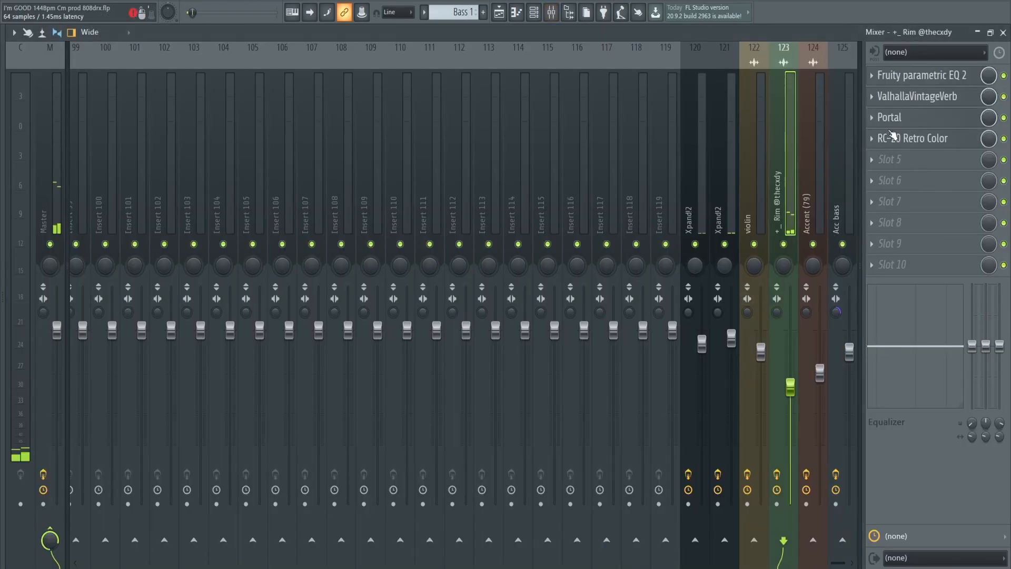
left_click(933, 75)
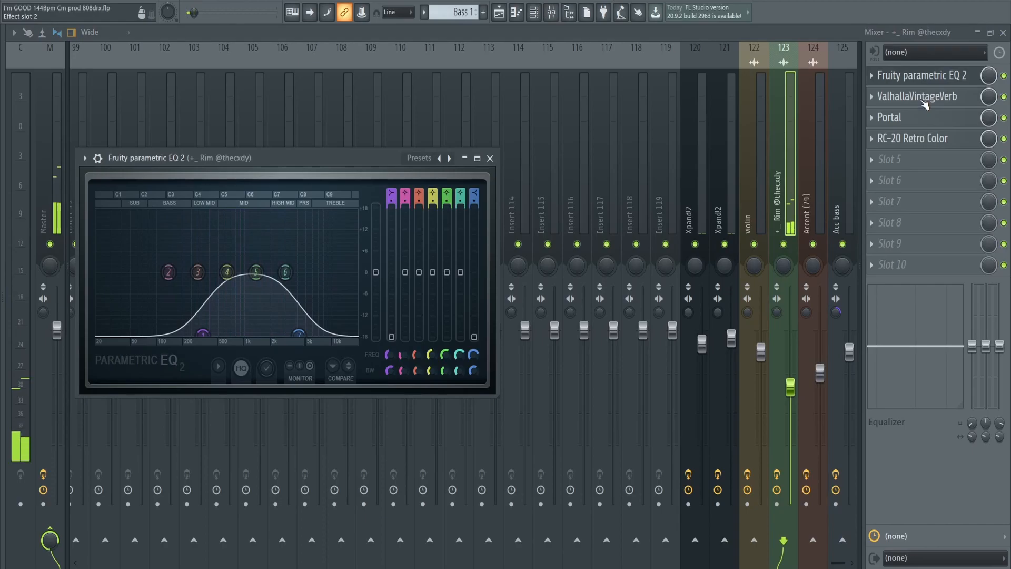
left_click(919, 97)
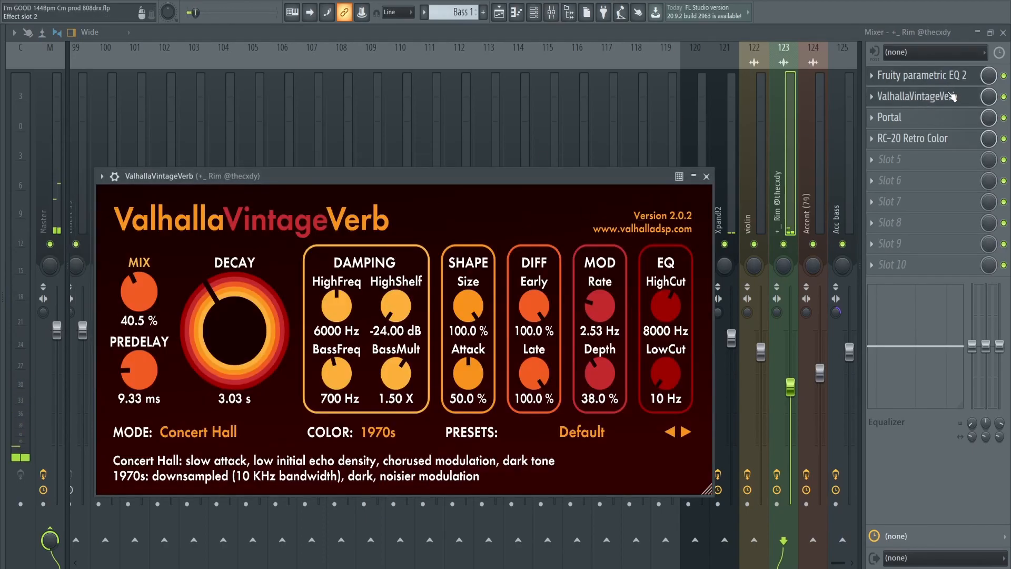
left_click(926, 117)
left_click(666, 110)
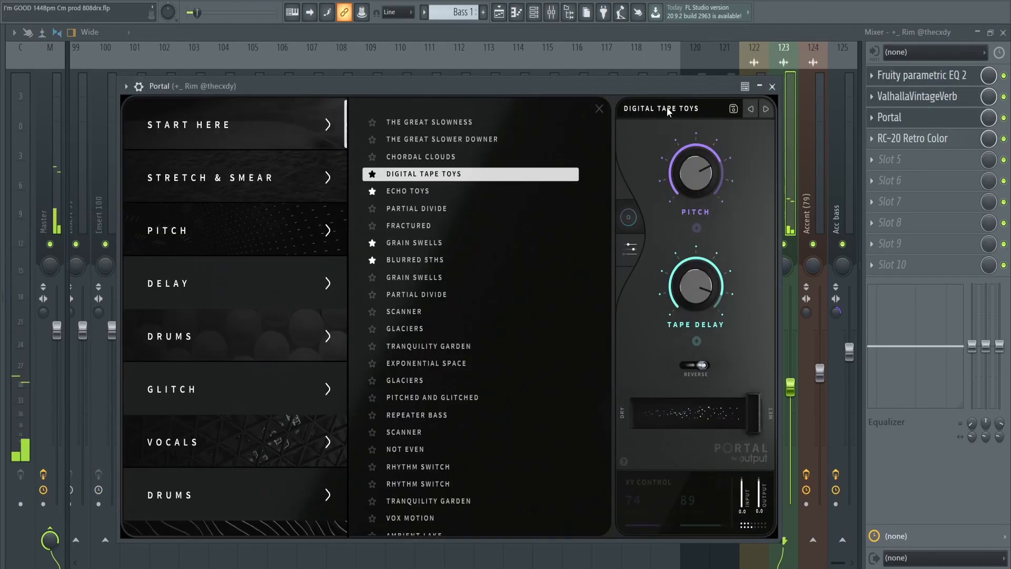
left_click(908, 138)
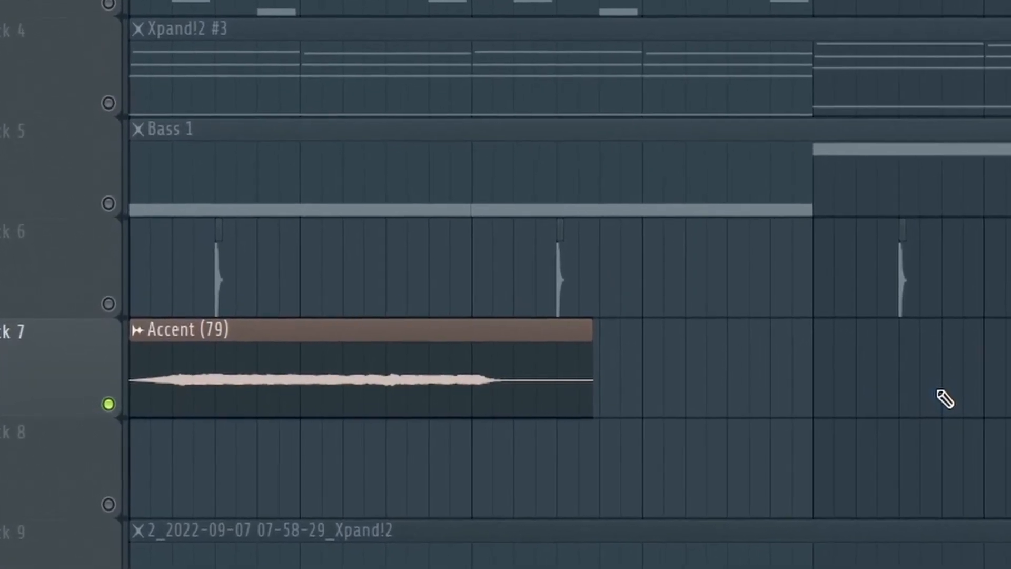
- Play the Accent (79) clip and inspect ValhallaVintageVerb, Portal, PanMan and RC-20 Retro Color on its mixer track
key("space")
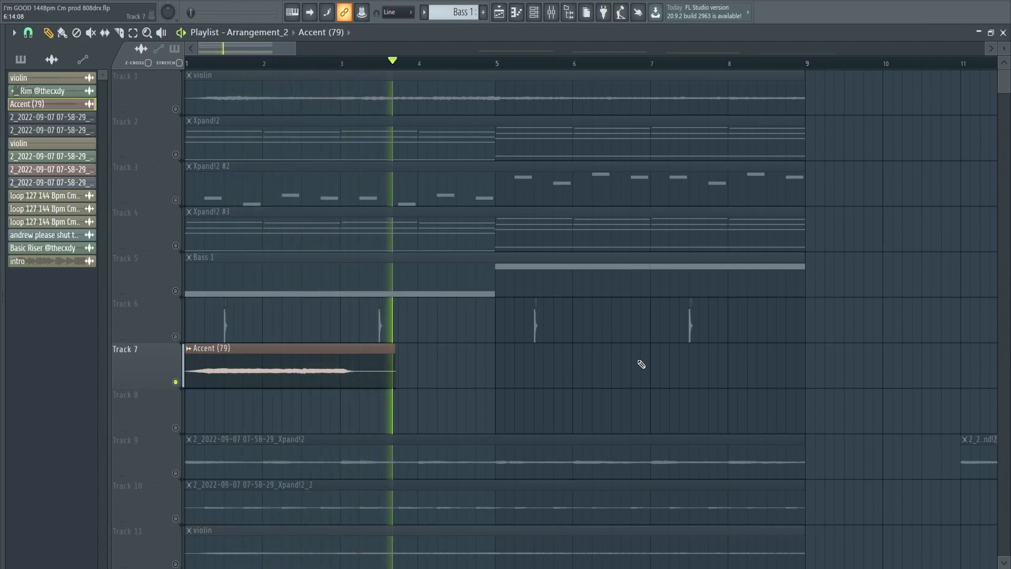
key("F9")
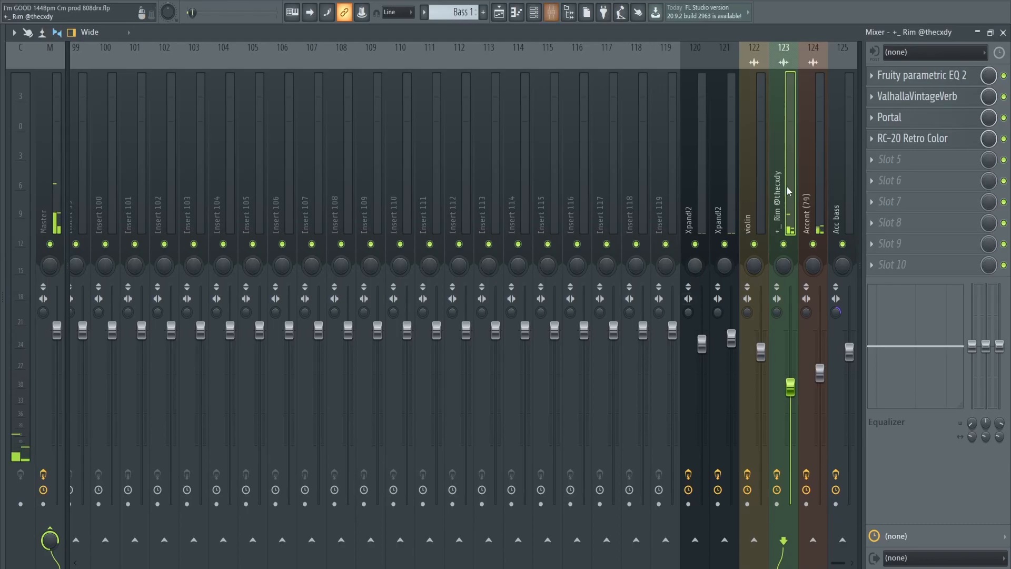
left_click(928, 76)
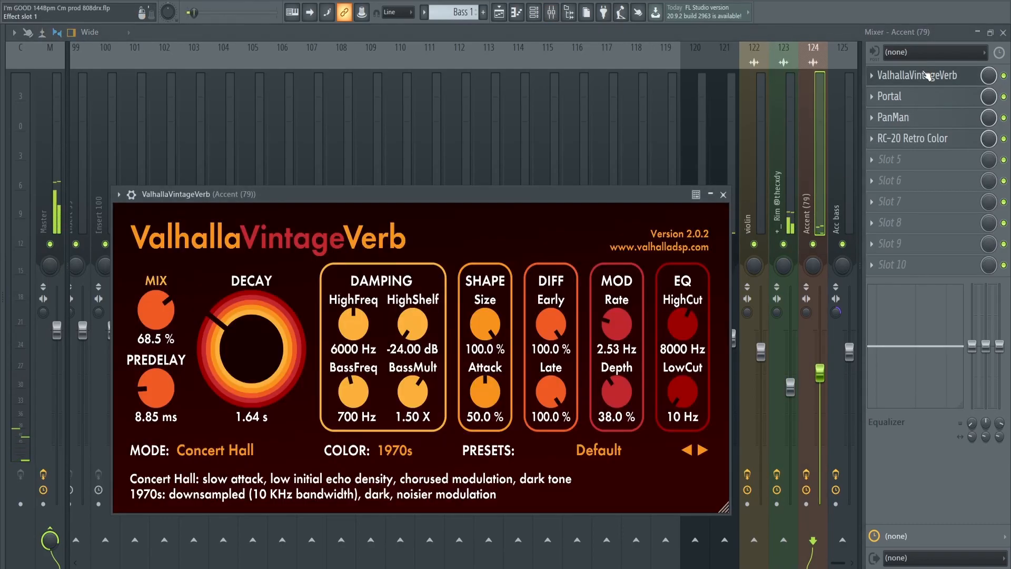
left_click(921, 98)
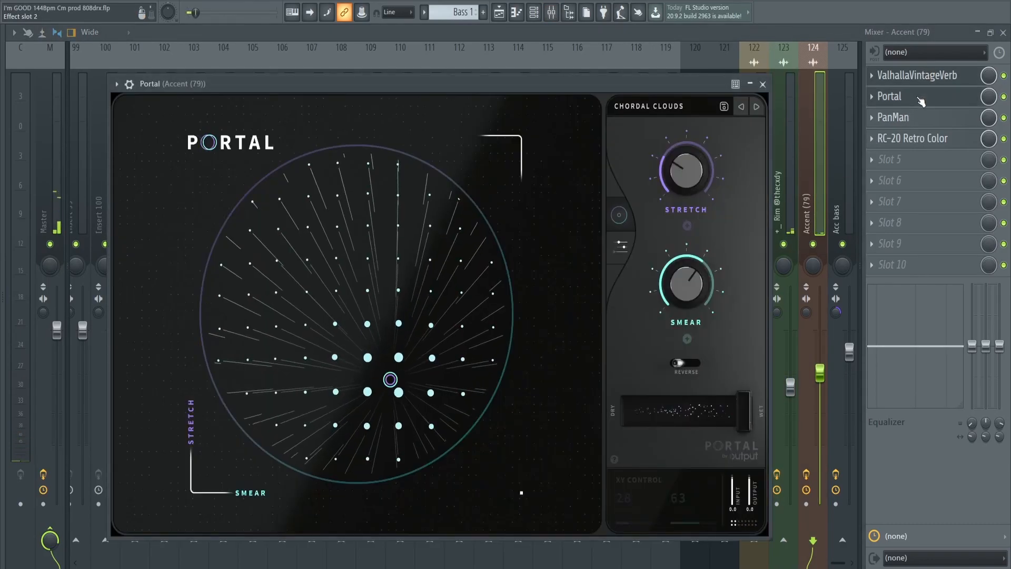
left_click(920, 118)
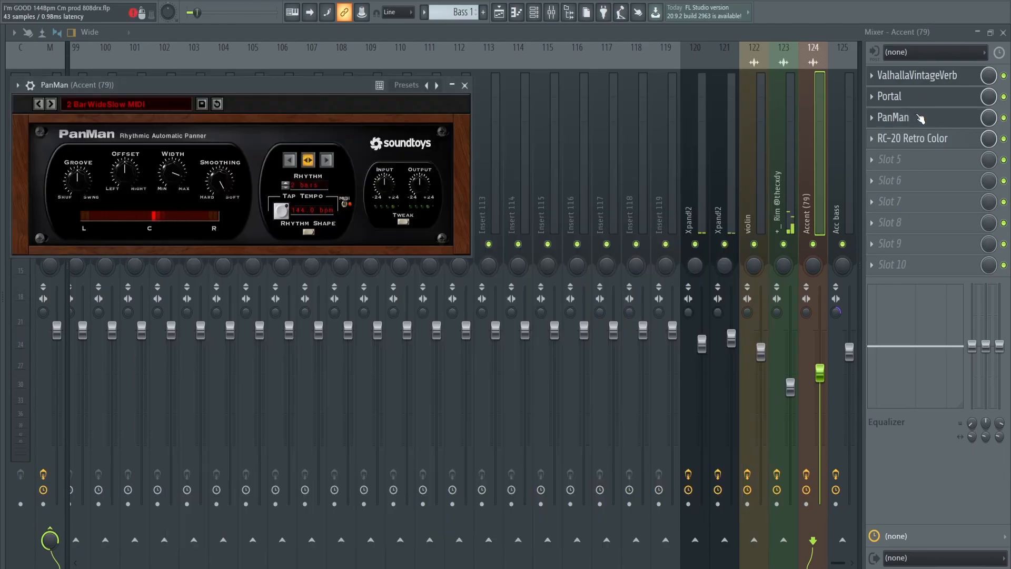
left_click(922, 140)
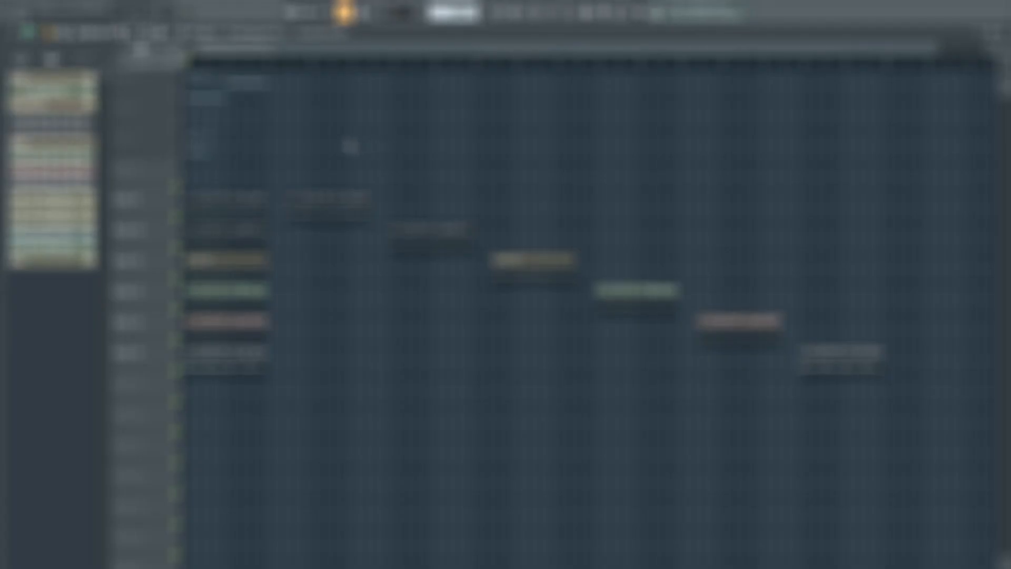
left_click_drag(320, 133, 798, 362)
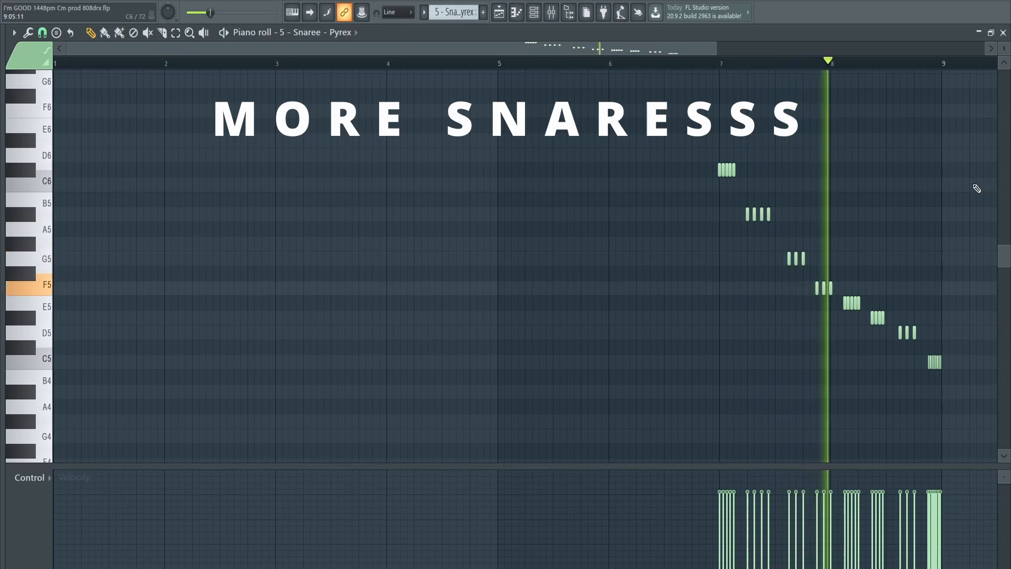
- Stop the snare roll playback and play the Hat_Closed_01 pattern in the piano roll
key("space")
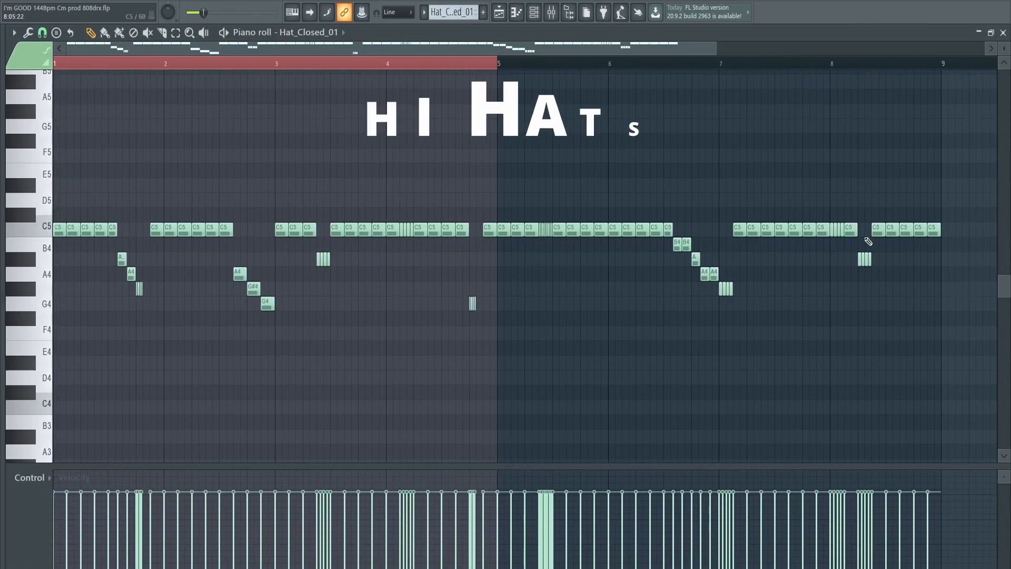
key("space")
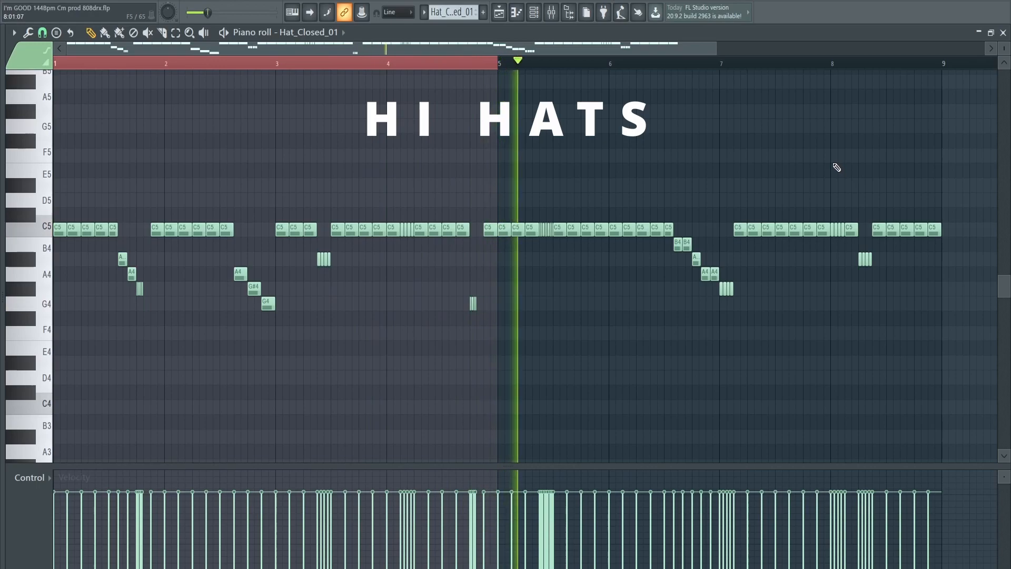
key("space")
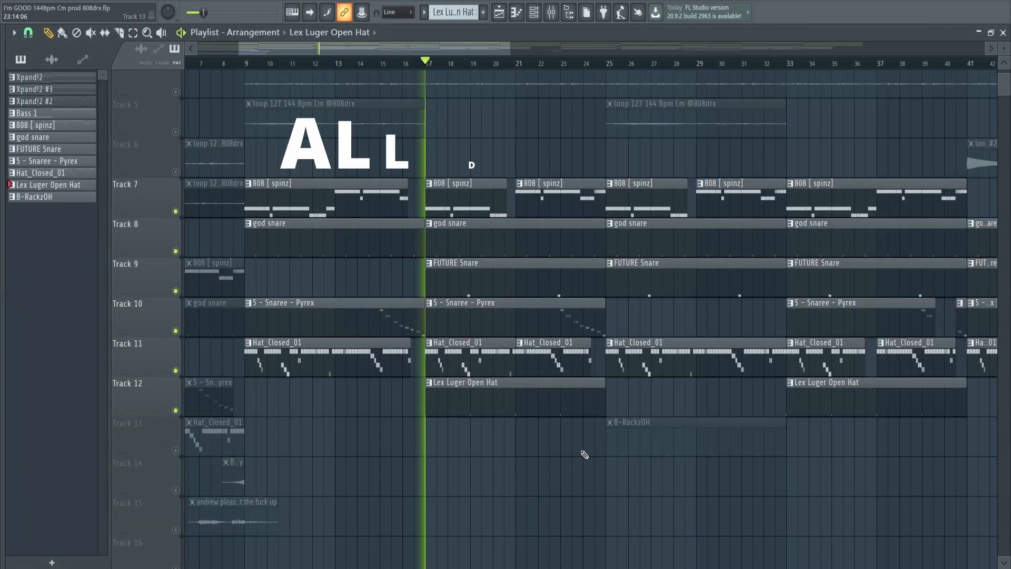
- Examine the layout of the drum patterns on Tracks 7 to 12 across the arrangement during playback
scroll(641, 417, "up", 1)
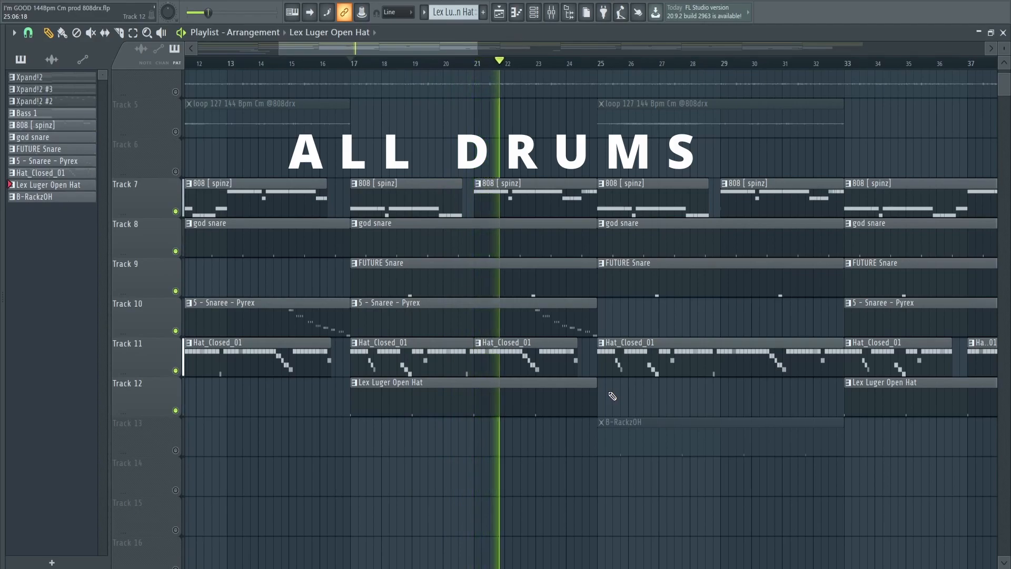
scroll(612, 396, "up", 1)
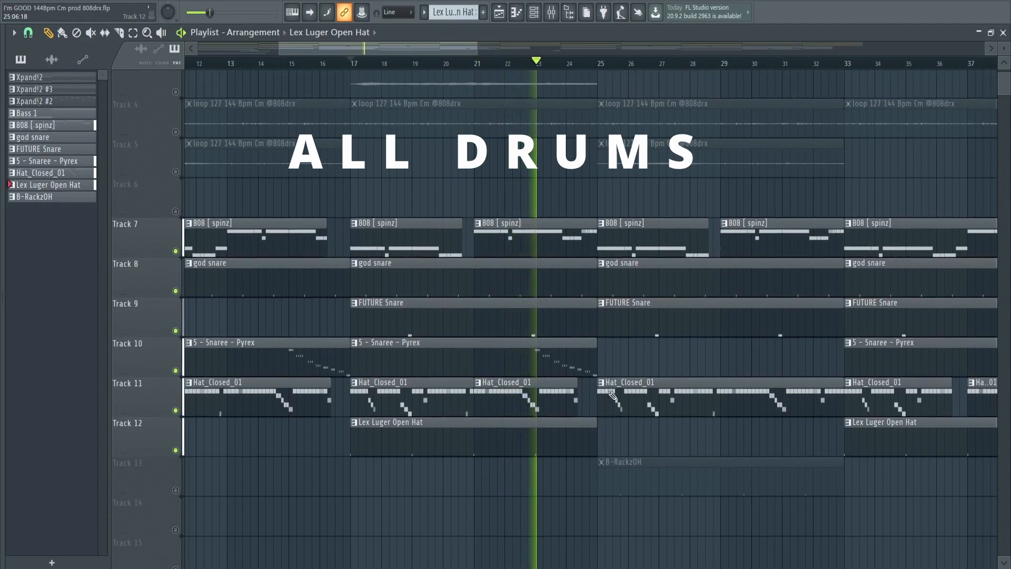
scroll(613, 396, "up", 1)
scroll(612, 396, "up", 1)
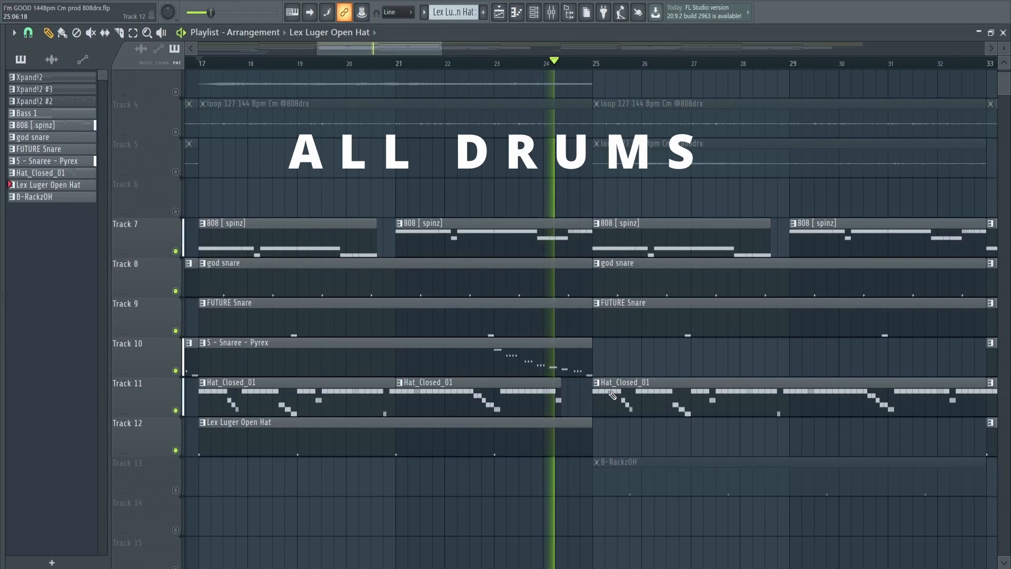
scroll(613, 396, "down", 3)
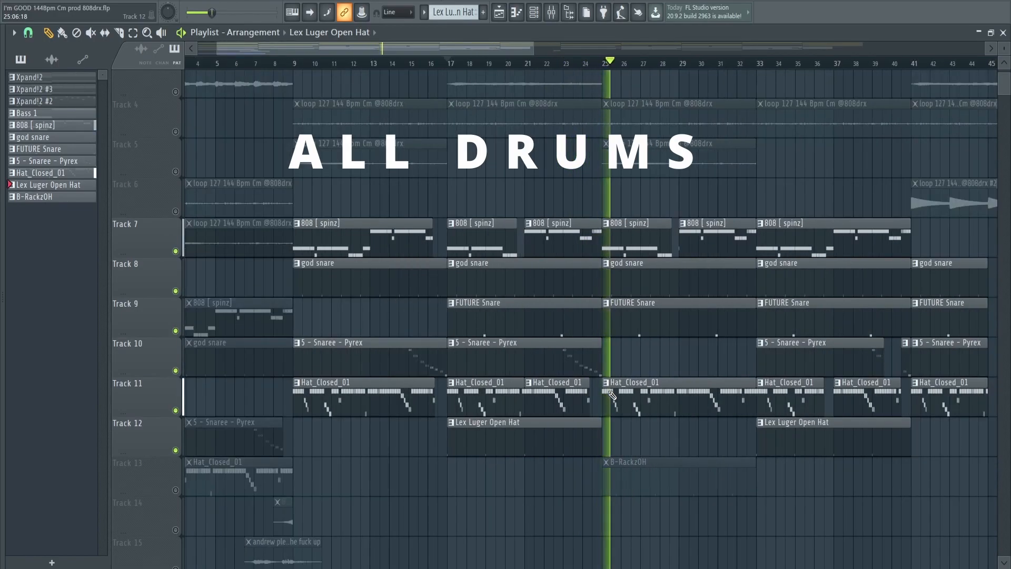
scroll(605, 395, "down", 2)
scroll(596, 394, "down", 2)
key("space")
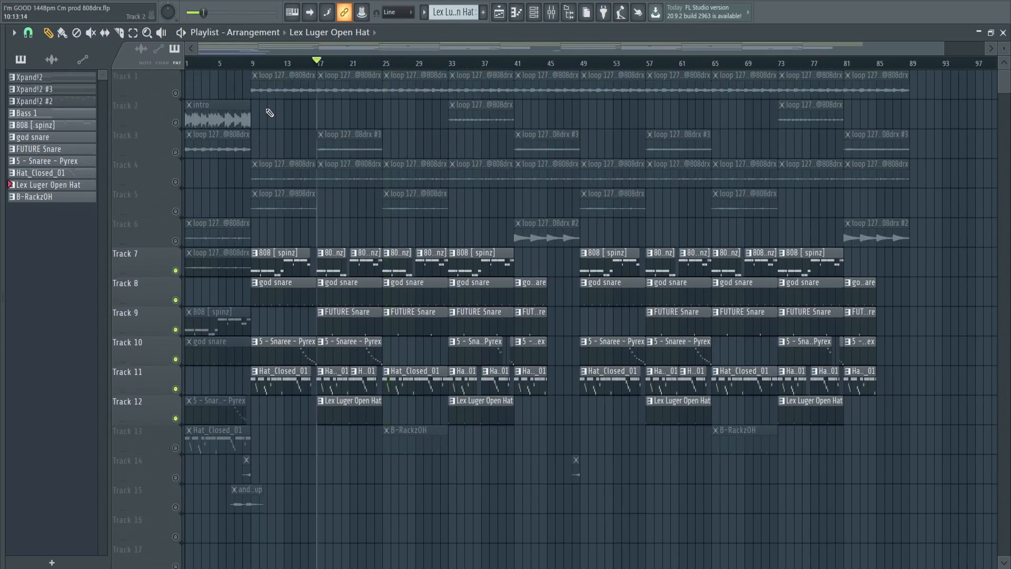
- Unmute all playlist tracks, show the start of the arrangement and open the mixer
scroll(248, 95, "down", 1)
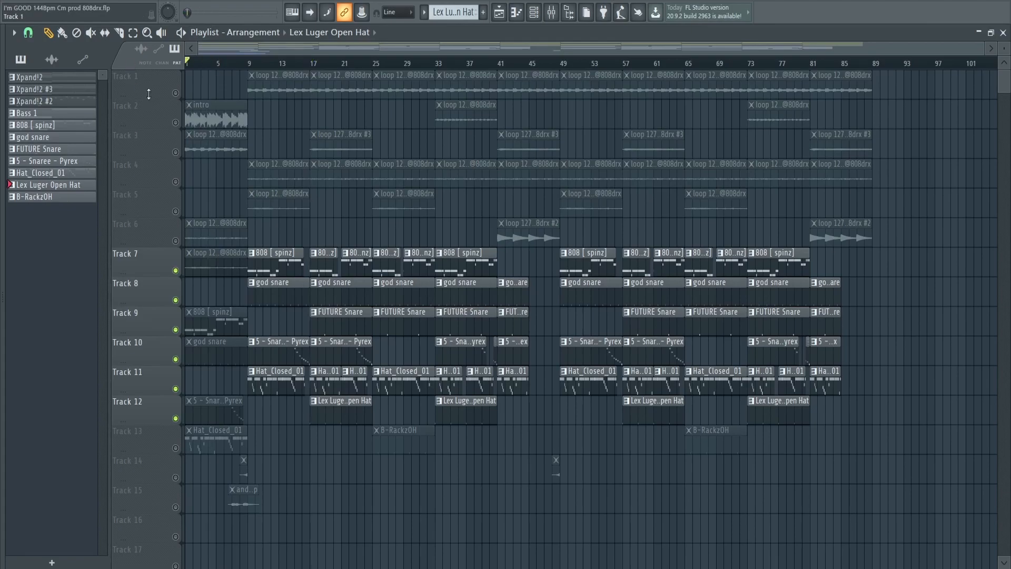
right_click(175, 94)
right_click(175, 93)
scroll(197, 221, "up", 3)
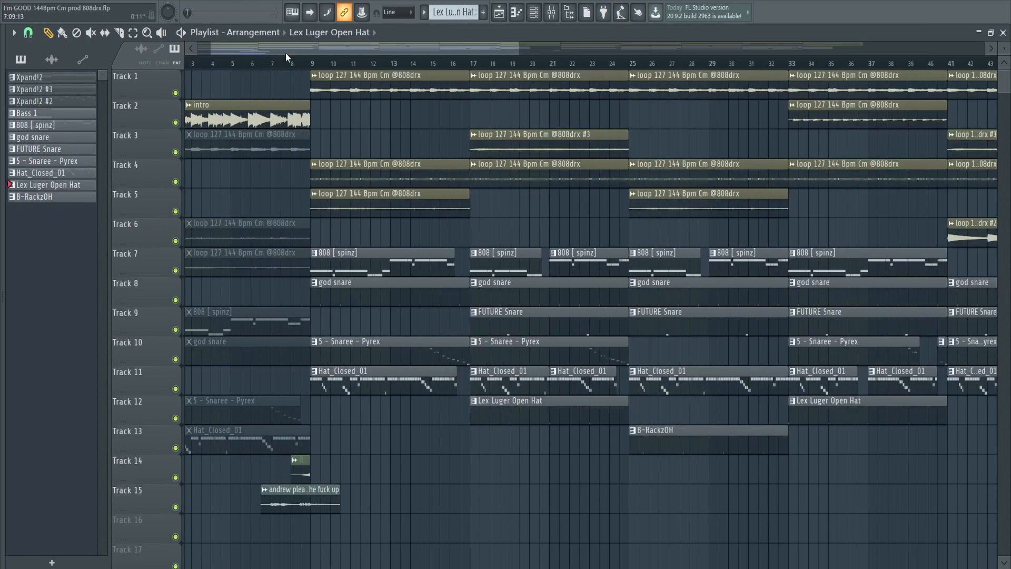
left_click_drag(293, 54, 266, 56)
scroll(188, 379, "up", 2)
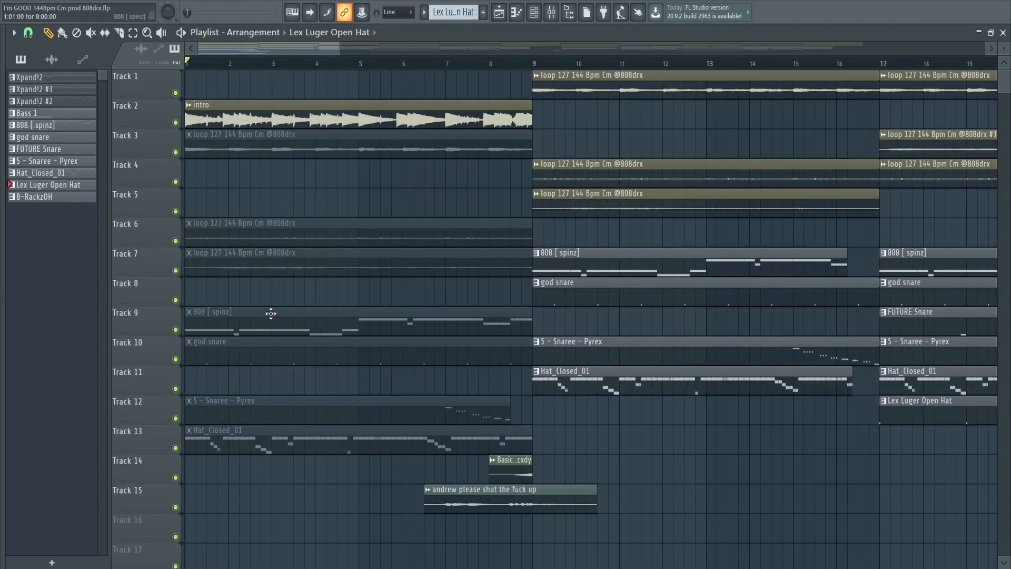
key("F9")
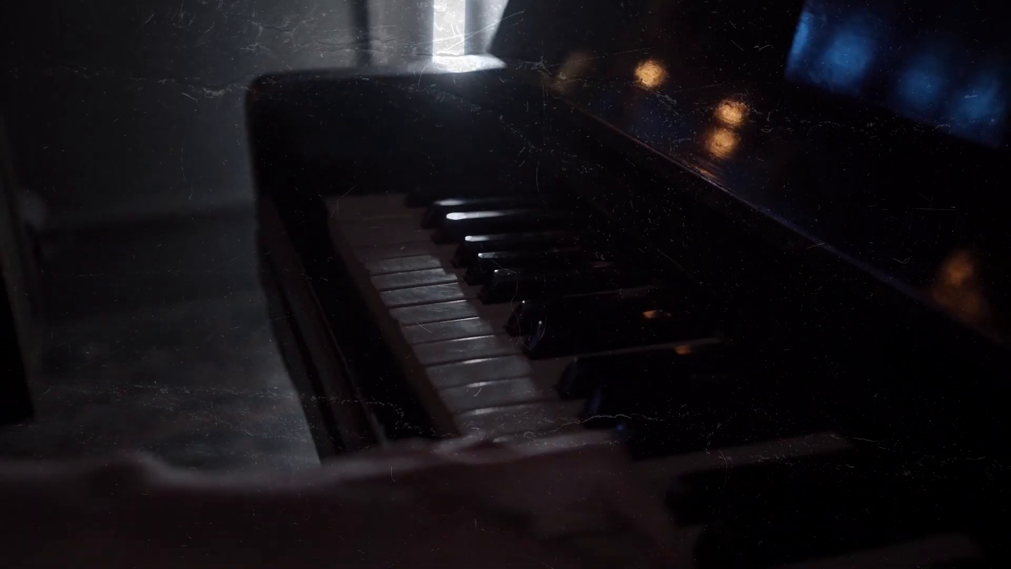